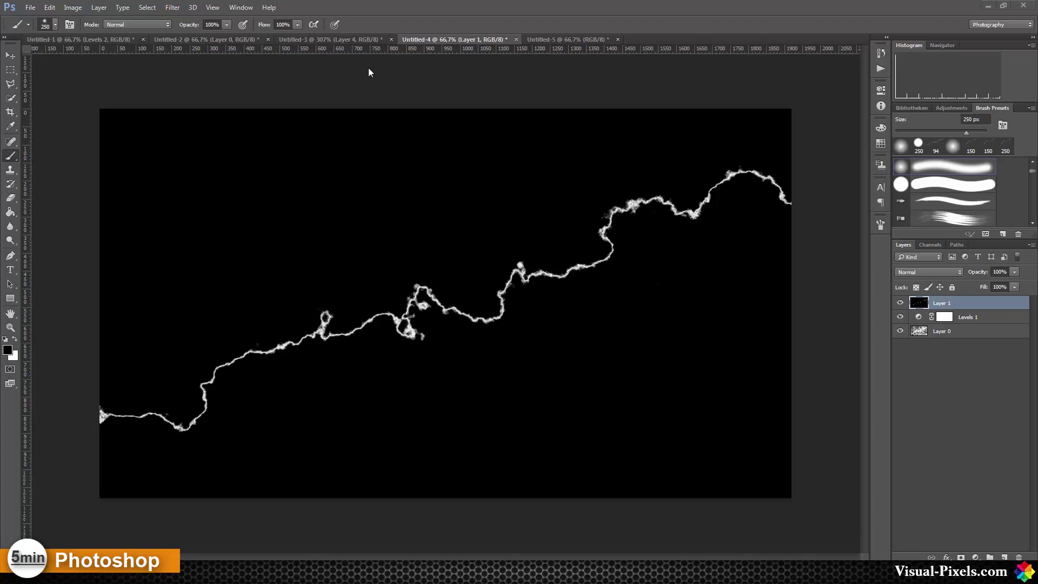
Look over the sunset lake photo and the lightning stroke document, then go to the empty Untitled-5
left_click(332, 39)
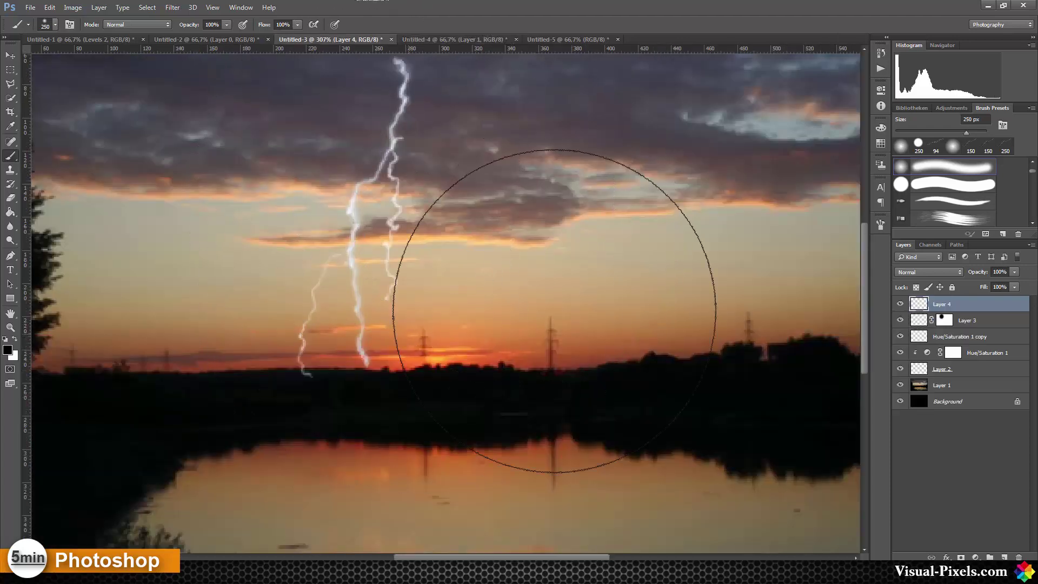
scroll(492, 265, "down", 2)
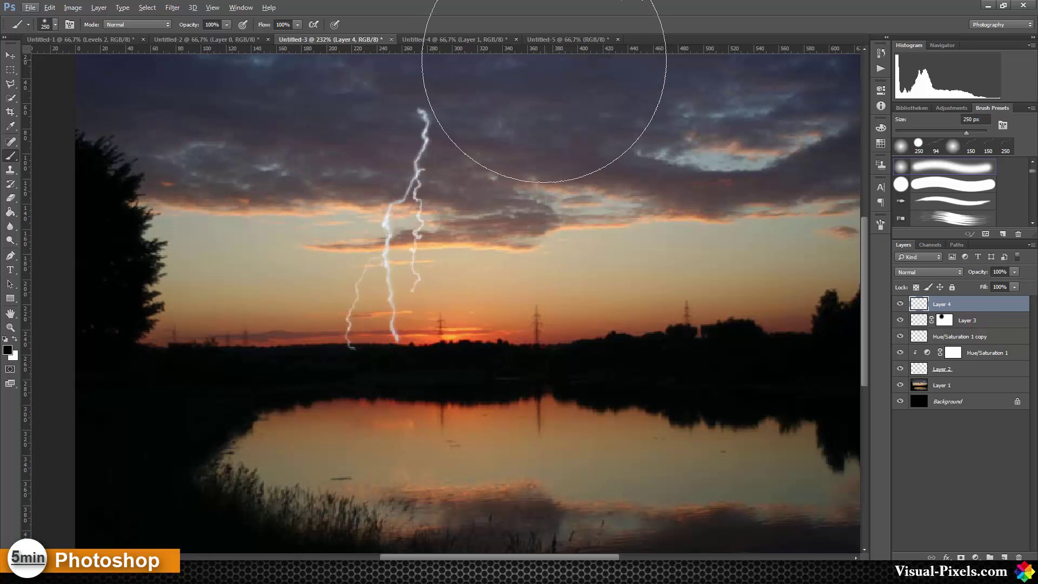
left_click(464, 39)
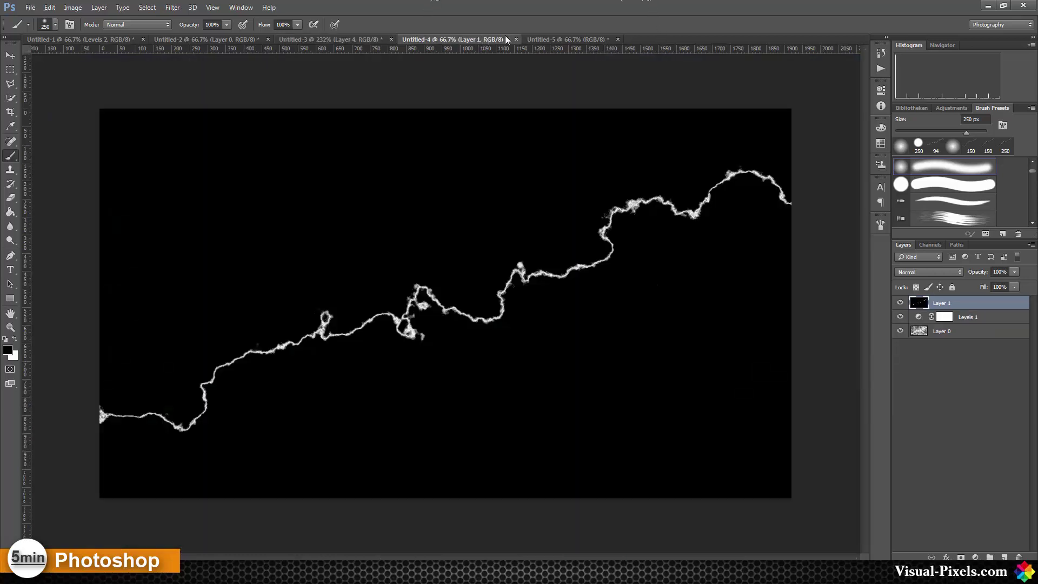
left_click(594, 39)
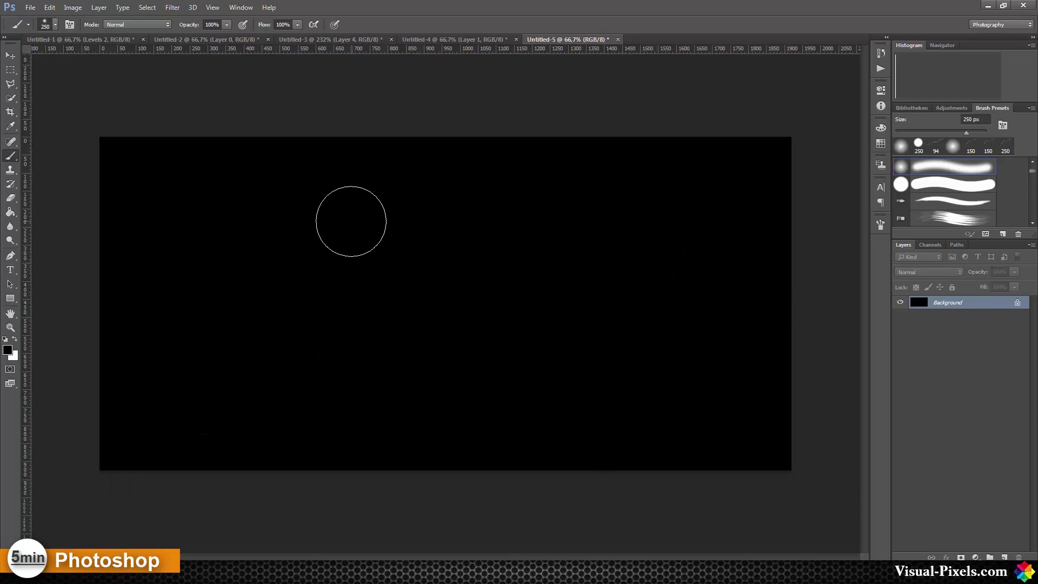
Paint soft white over Untitled-5's lower right and top-right edge with a 400 then 250 px brush
key("x")
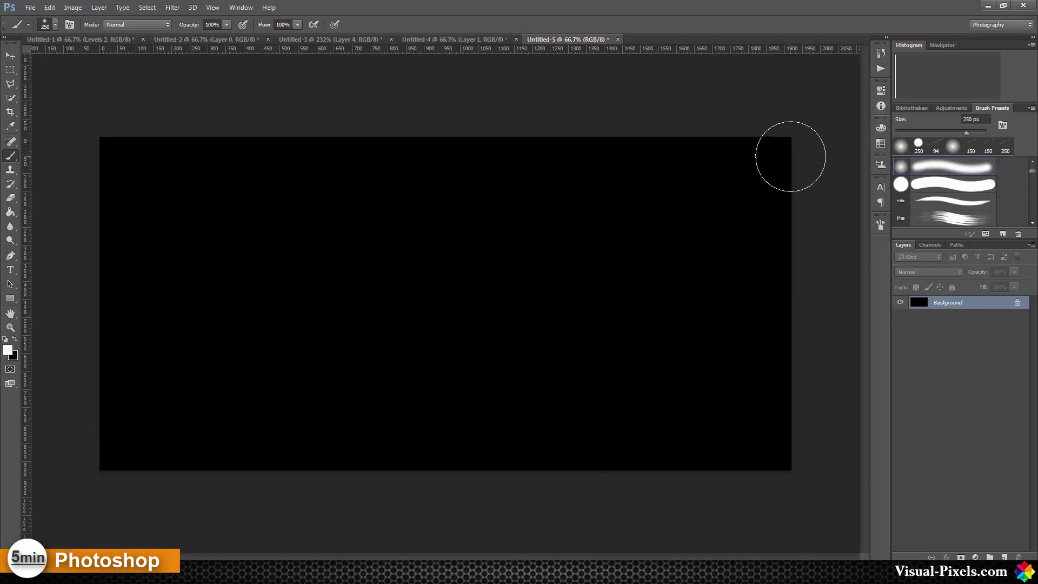
key("bracketright")
key("bracketright")
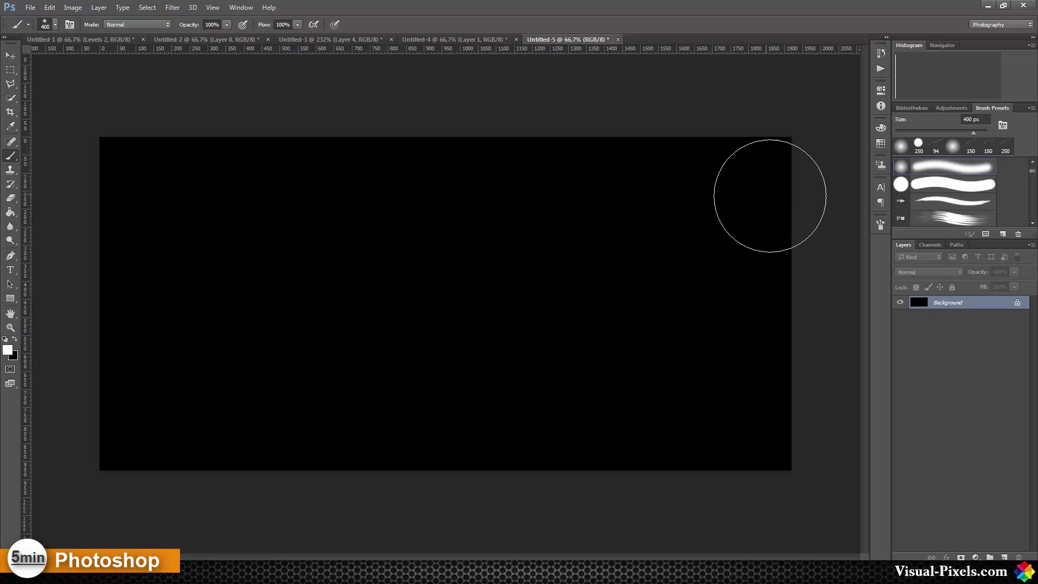
mouse_move(770, 195)
left_mouse_down()
mouse_move(770, 317)
mouse_move(742, 436)
mouse_move(589, 504)
mouse_move(391, 510)
mouse_move(101, 539)
mouse_move(72, 529)
mouse_move(202, 505)
mouse_move(290, 443)
mouse_move(308, 384)
mouse_move(351, 410)
mouse_move(454, 425)
mouse_move(477, 348)
mouse_move(509, 336)
mouse_move(597, 395)
mouse_move(641, 366)
mouse_move(658, 276)
mouse_move(672, 267)
mouse_move(525, 462)
mouse_move(613, 432)
mouse_move(753, 308)
mouse_move(746, 263)
mouse_move(741, 308)
left_mouse_up()
key("bracketleft")
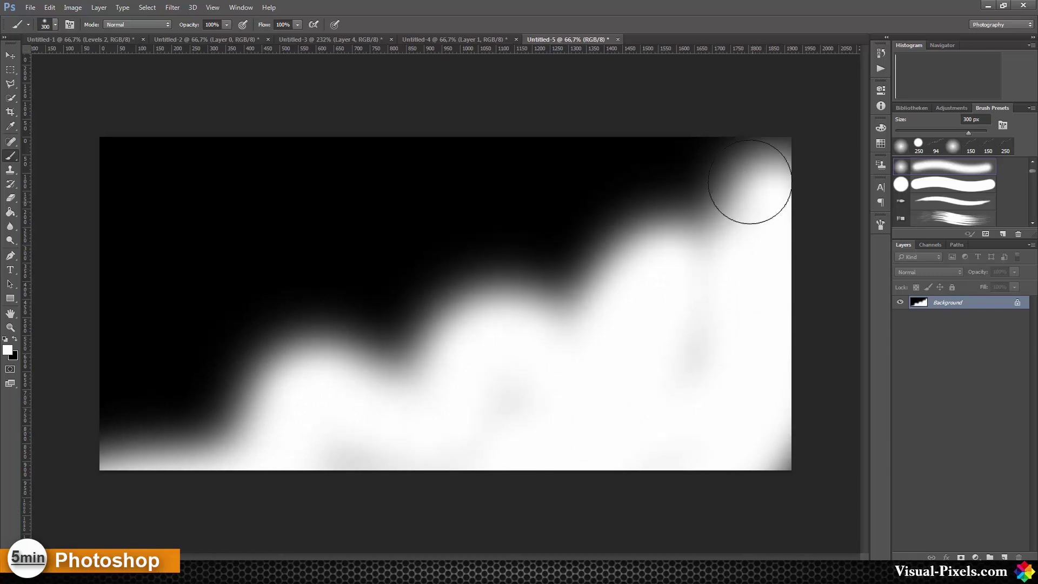
key("bracketleft")
mouse_move(749, 182)
left_mouse_down()
mouse_move(675, 275)
mouse_move(607, 269)
mouse_move(567, 302)
mouse_move(510, 325)
mouse_move(426, 318)
mouse_move(363, 368)
mouse_move(300, 365)
mouse_move(267, 376)
mouse_move(244, 413)
mouse_move(198, 430)
mouse_move(123, 413)
mouse_move(90, 441)
mouse_move(173, 432)
mouse_move(243, 408)
left_mouse_up()
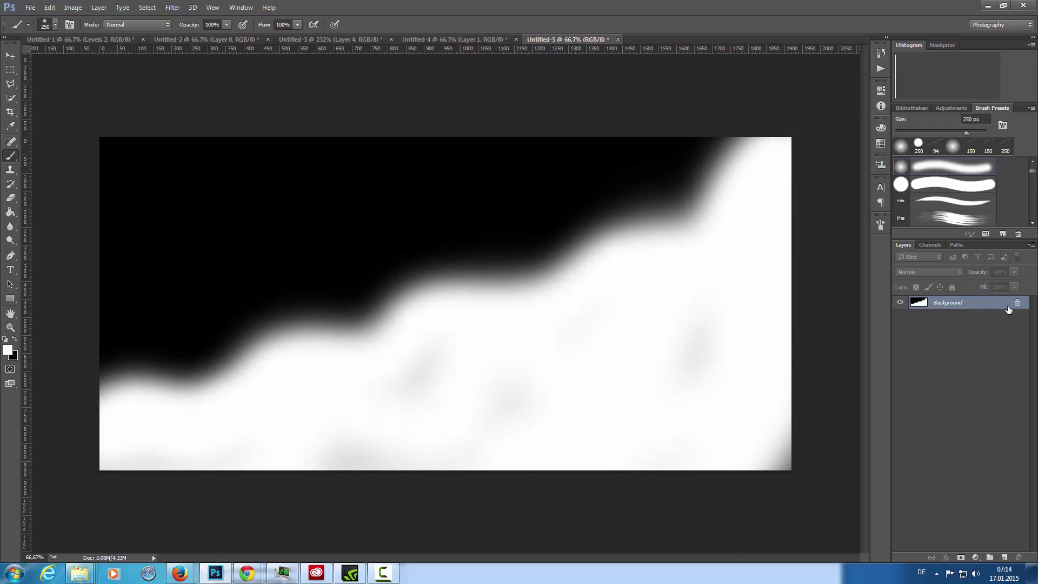
Unlock the Background into Layer 0 and apply Filter > Render > Difference Clouds
left_click(1016, 303)
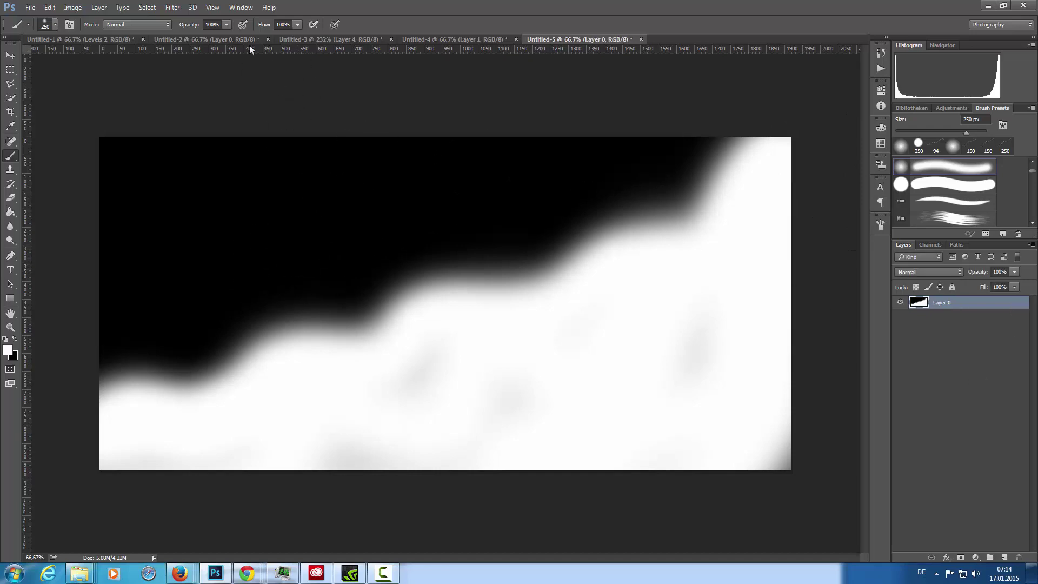
left_click(172, 7)
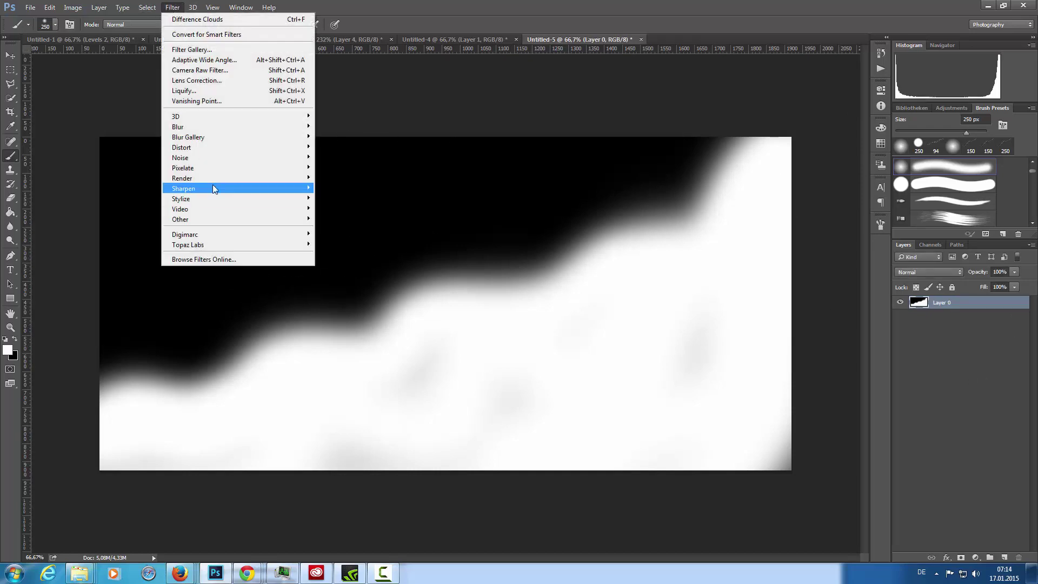
mouse_move(213, 188)
left_click(370, 224)
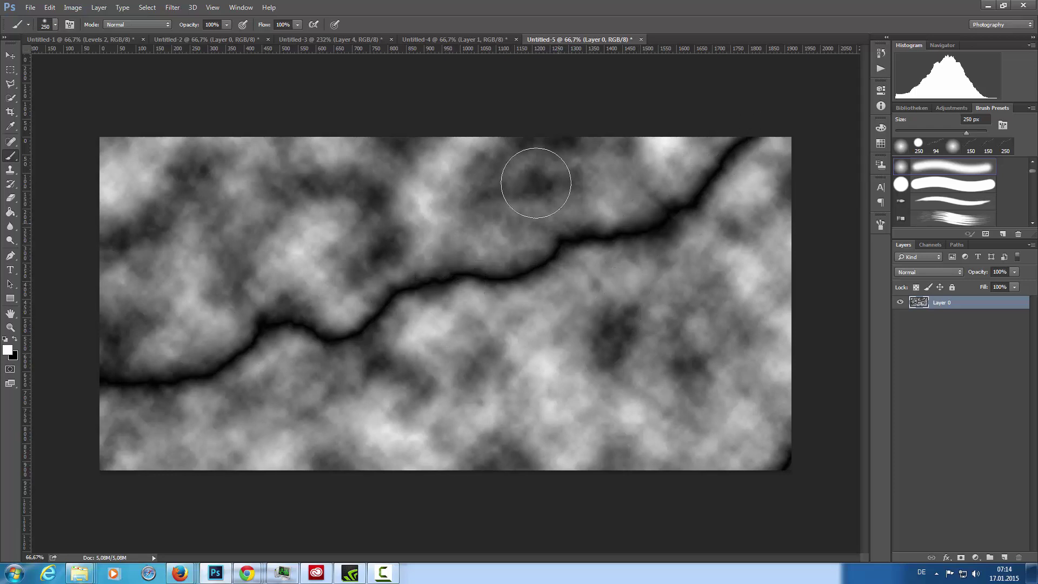
Add a Levels adjustment layer, then invert the clouds on Layer 0 so the crack turns white
left_click(939, 108)
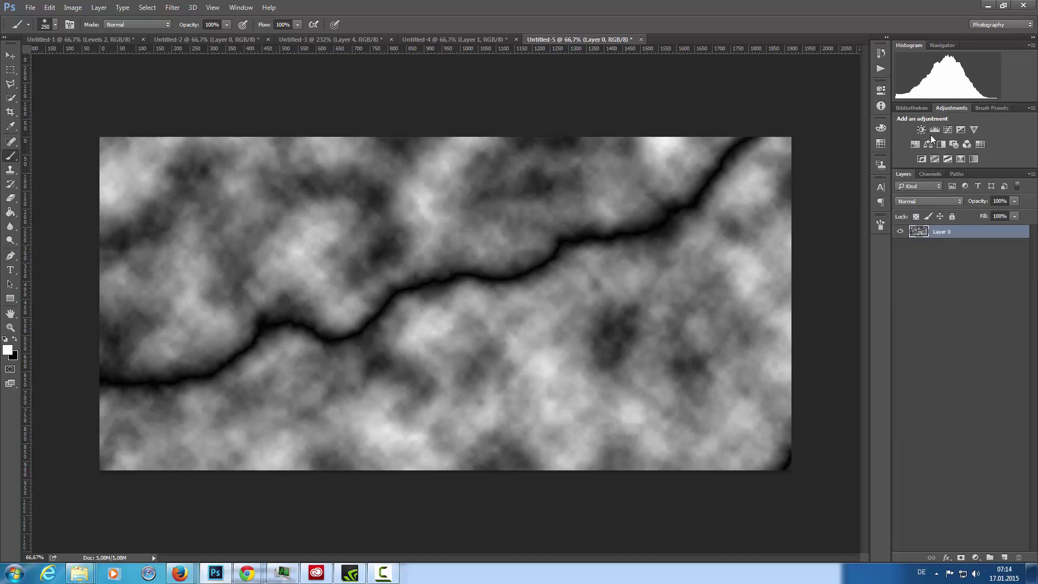
left_click(933, 129)
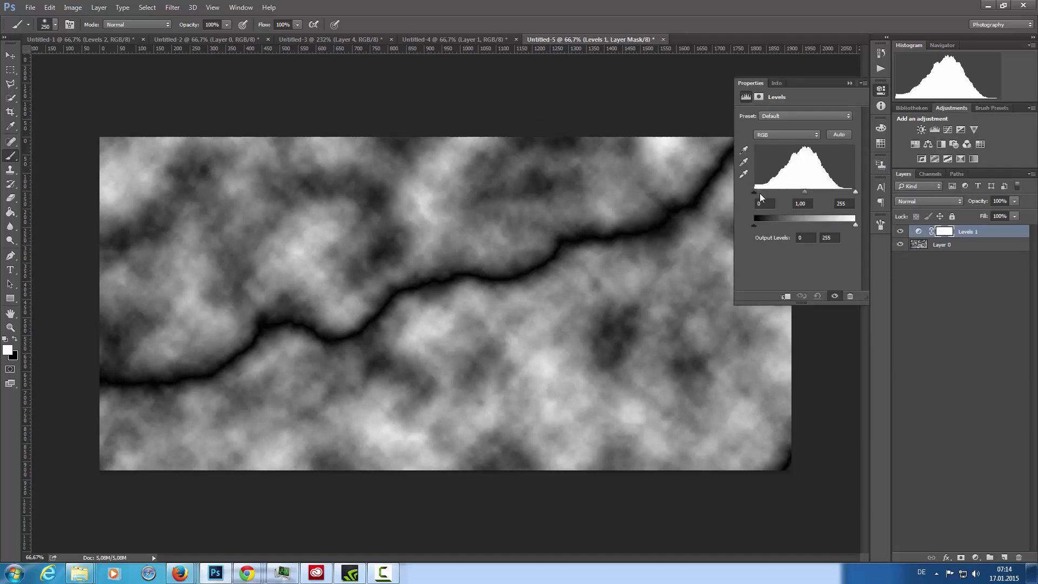
mouse_move(755, 192)
left_mouse_down()
mouse_move(779, 190)
mouse_move(744, 190)
left_mouse_up()
left_click(915, 288)
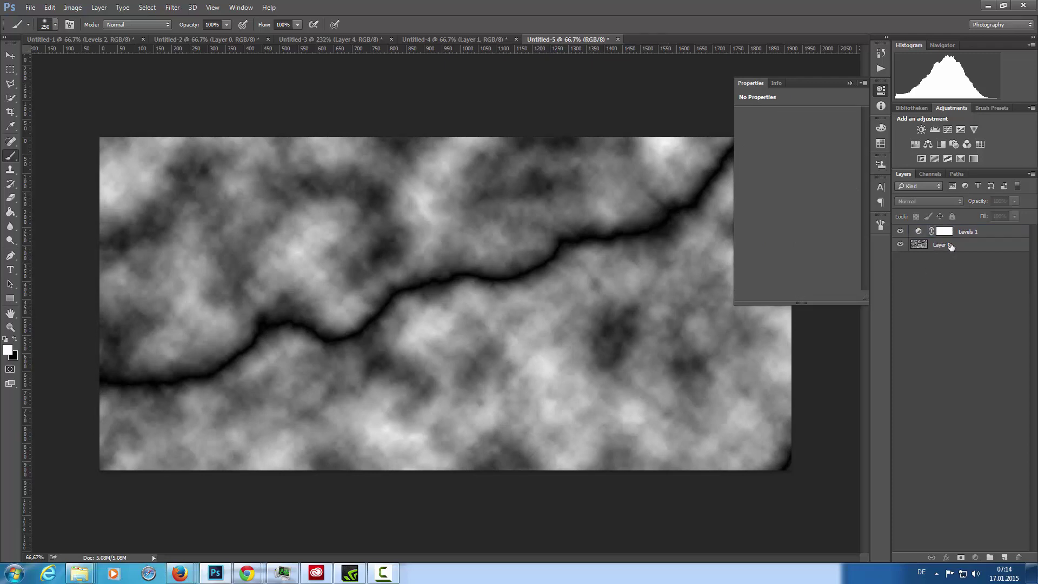
left_click(950, 246)
key("ctrl+i")
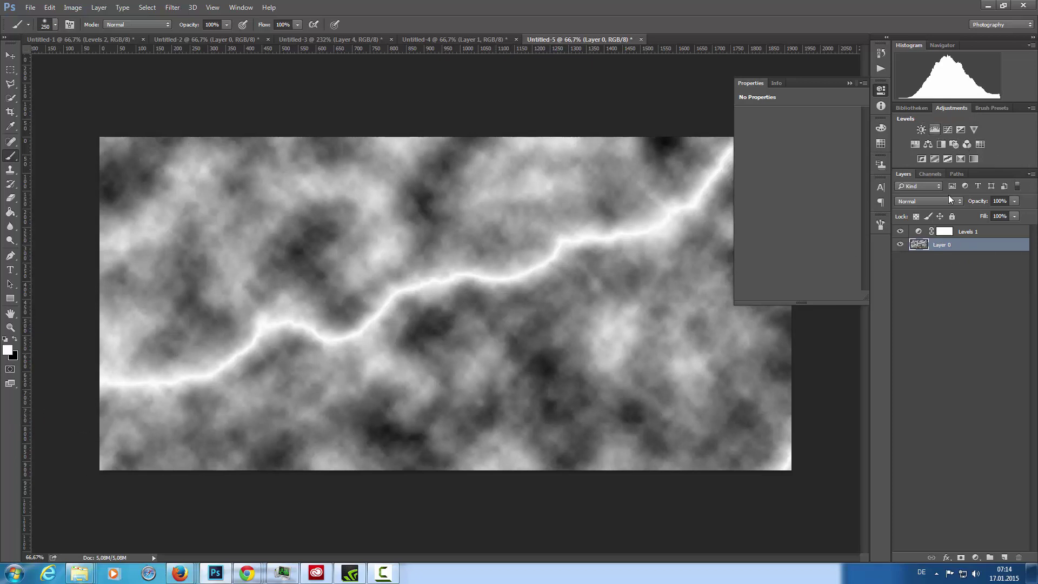
Set the Levels 1 black input to 235, leaving only a thin white bolt
left_click(940, 231)
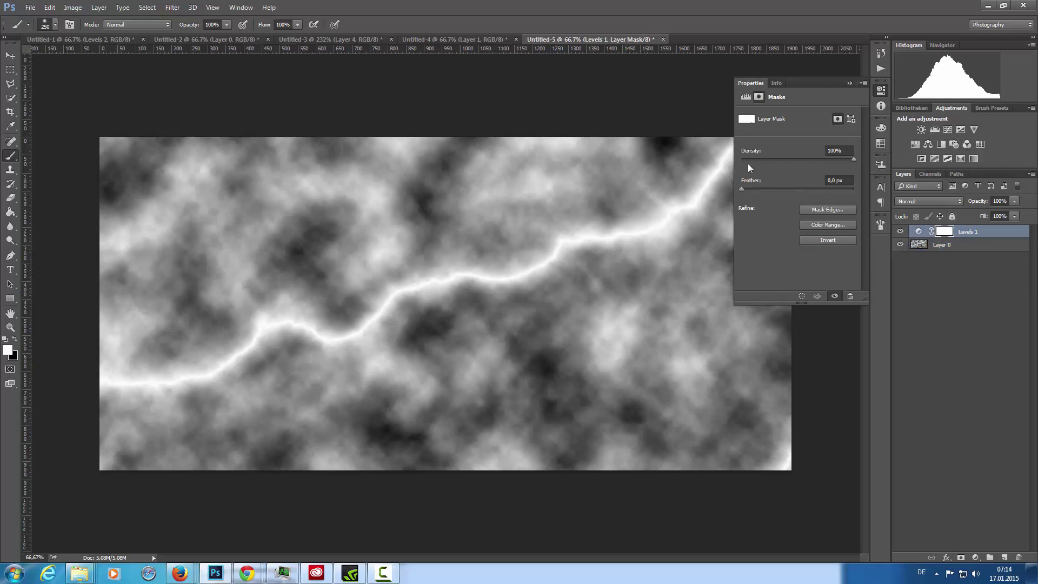
left_click(917, 232)
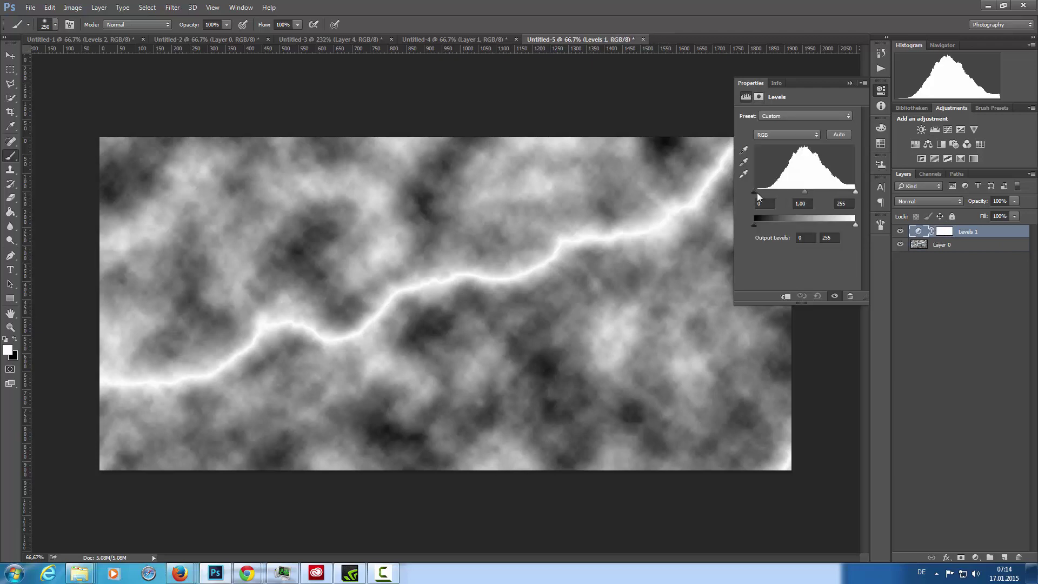
left_click_drag(758, 193, 848, 196)
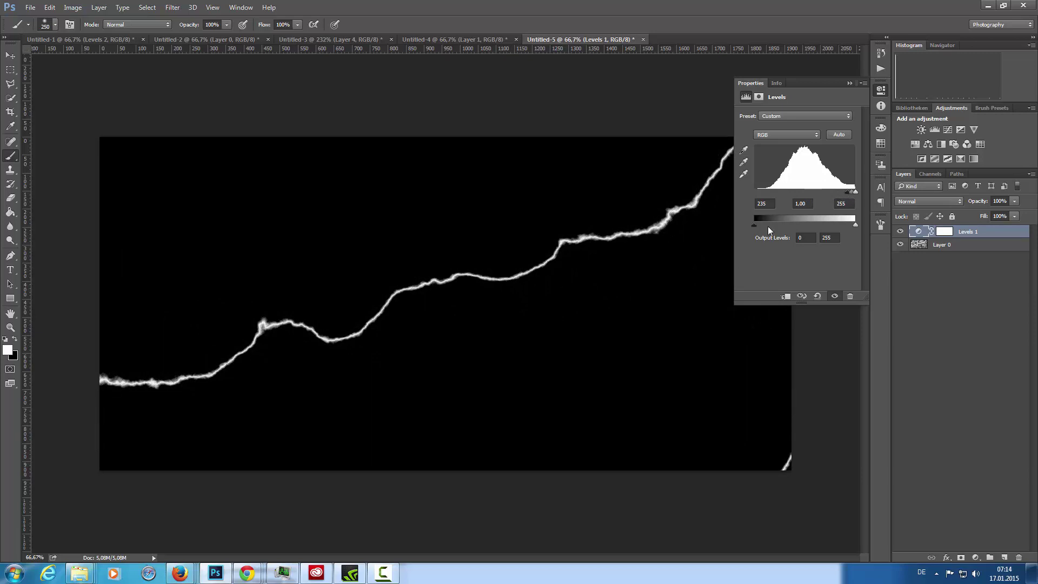
left_click(881, 90)
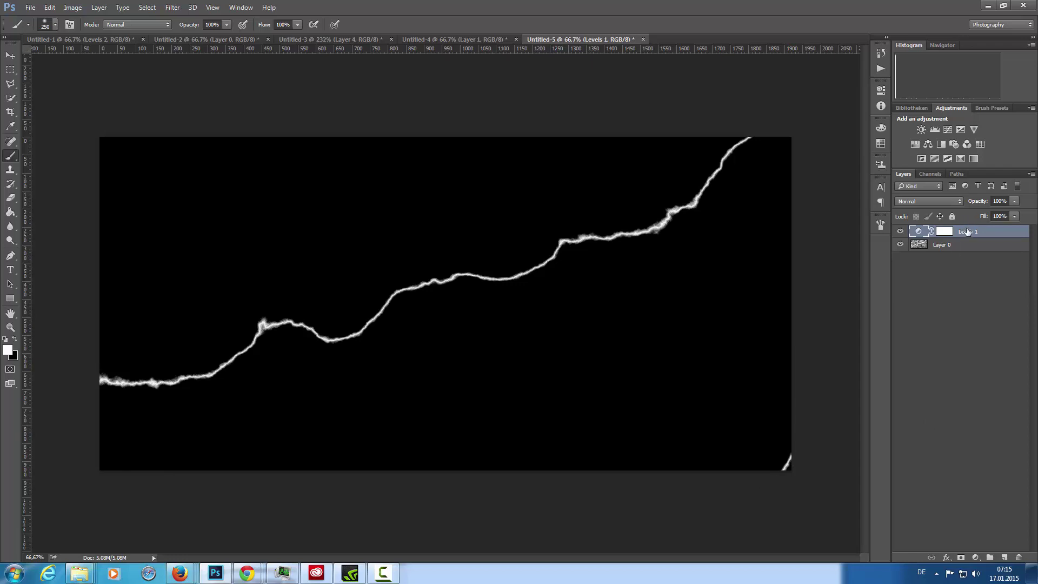
Merge Levels 1 into the cloud layer and paint the bottom-right white fleck black
key("ctrl+e")
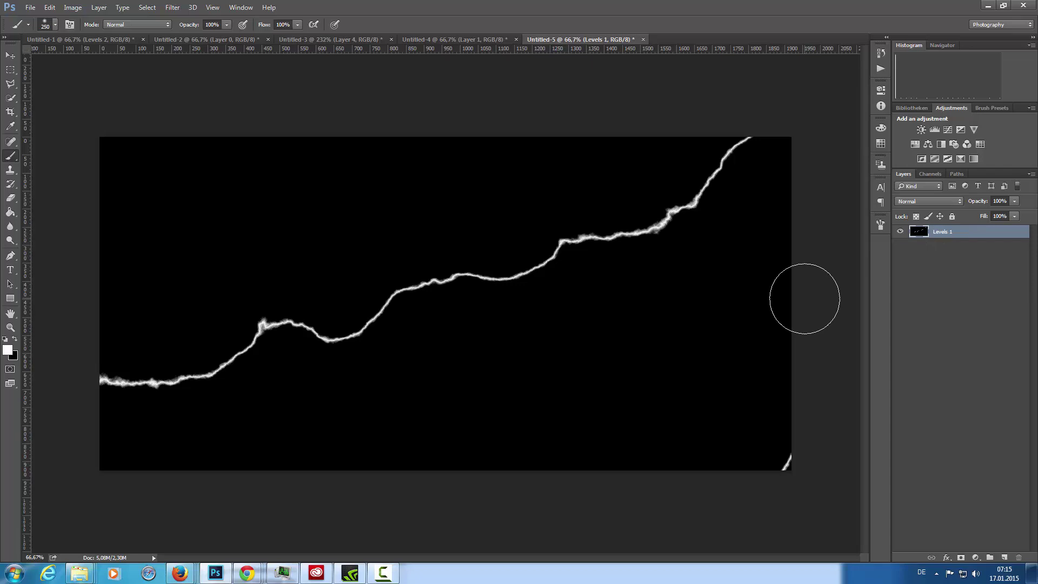
key("x")
left_click(789, 463)
left_click(10, 56)
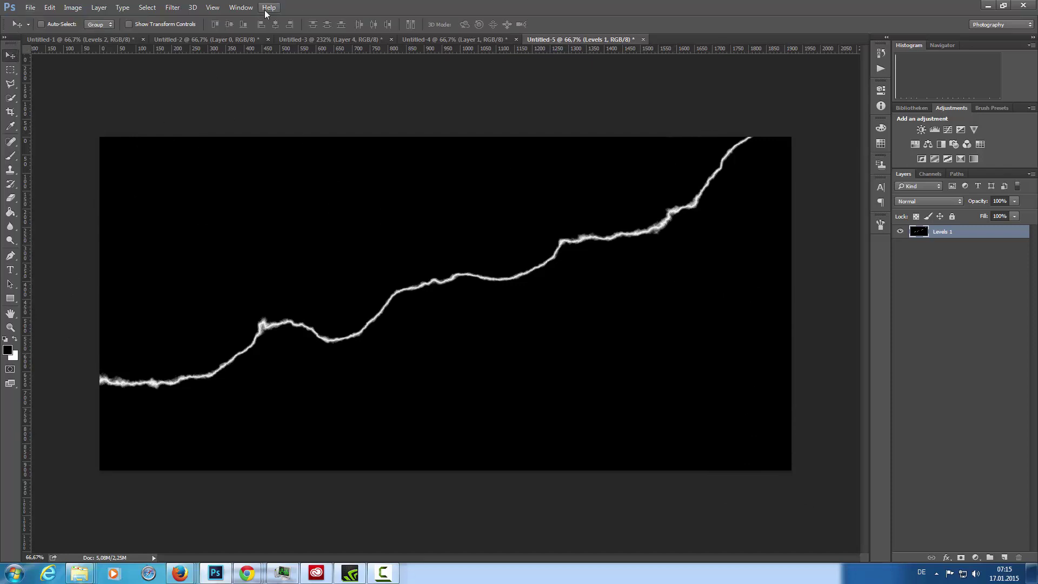
Select the white lightning with Color Range at fuzziness 9, then invert to a dark line on white
left_click(147, 7)
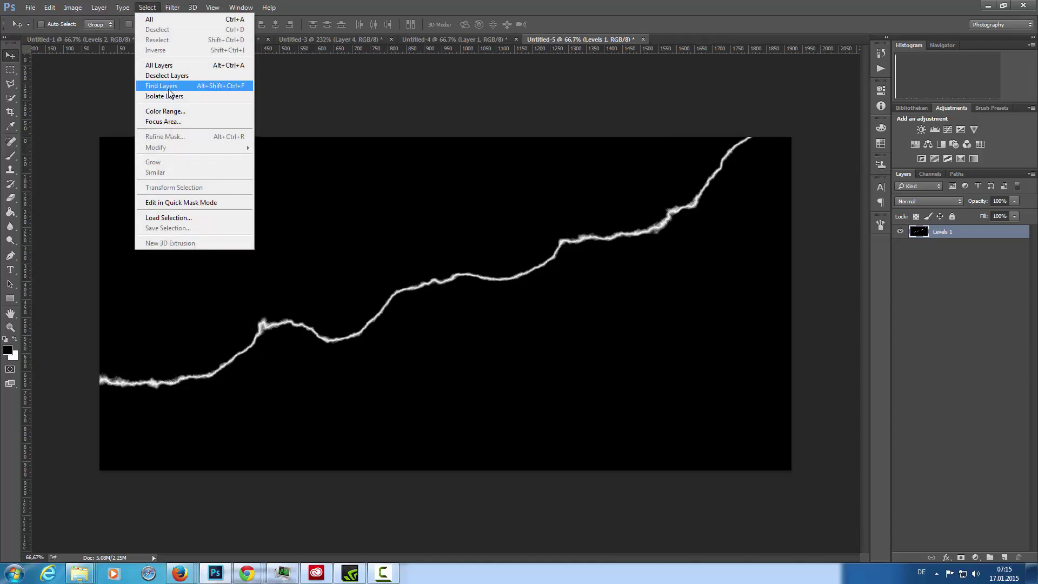
left_click(172, 114)
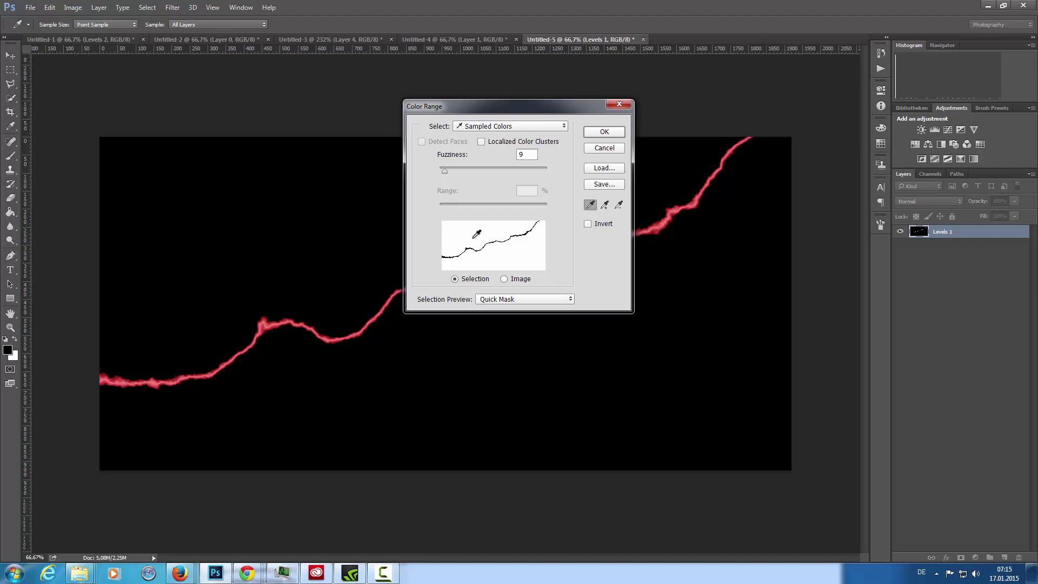
left_click(603, 134)
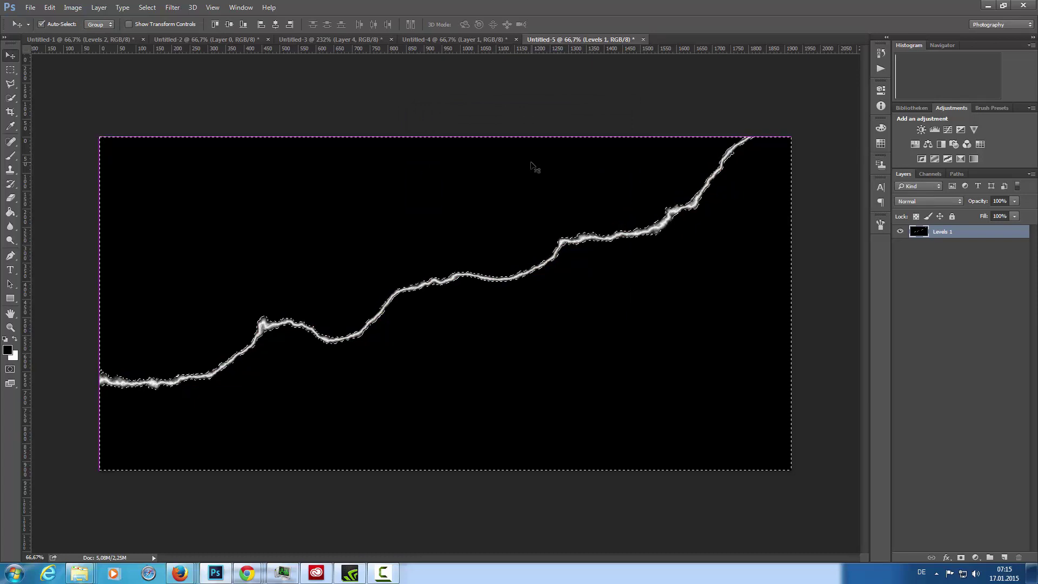
key("ctrl+i")
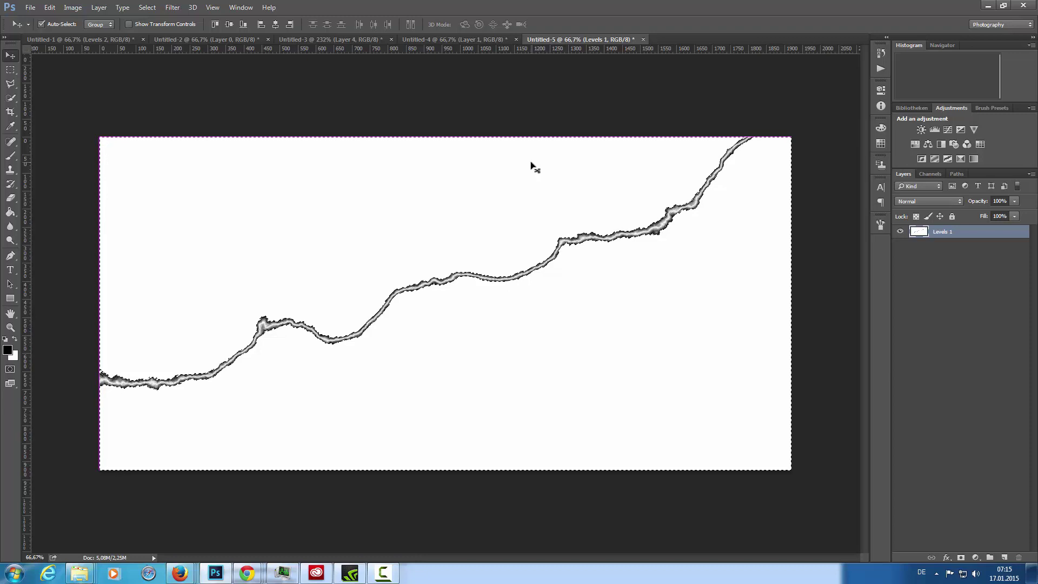
Copy the line and paste it onto Layer 1 of a new Clipboard-sized 1920×925 document, Untitled-6
key("ctrl")
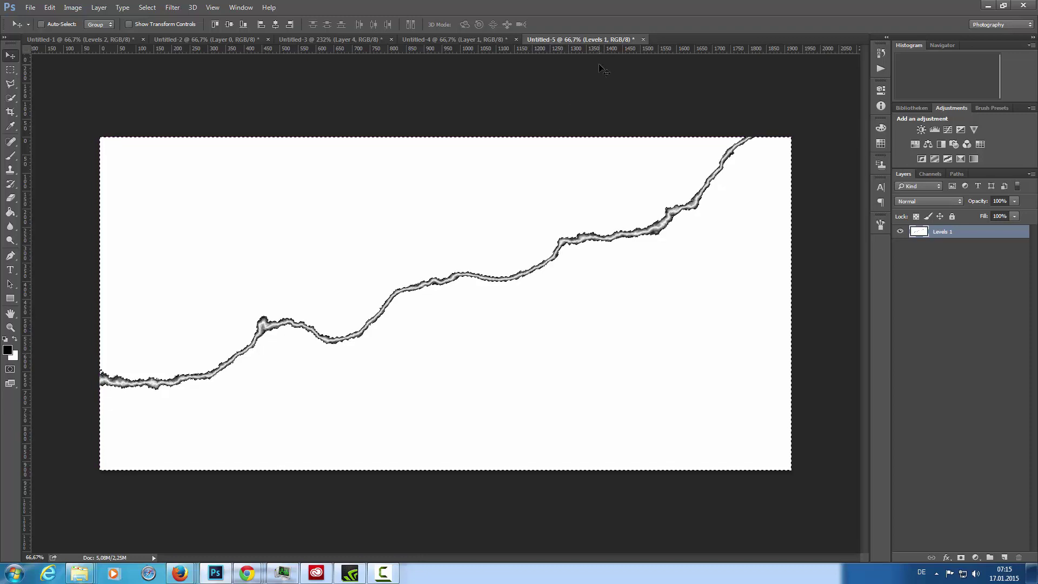
key("ctrl+n")
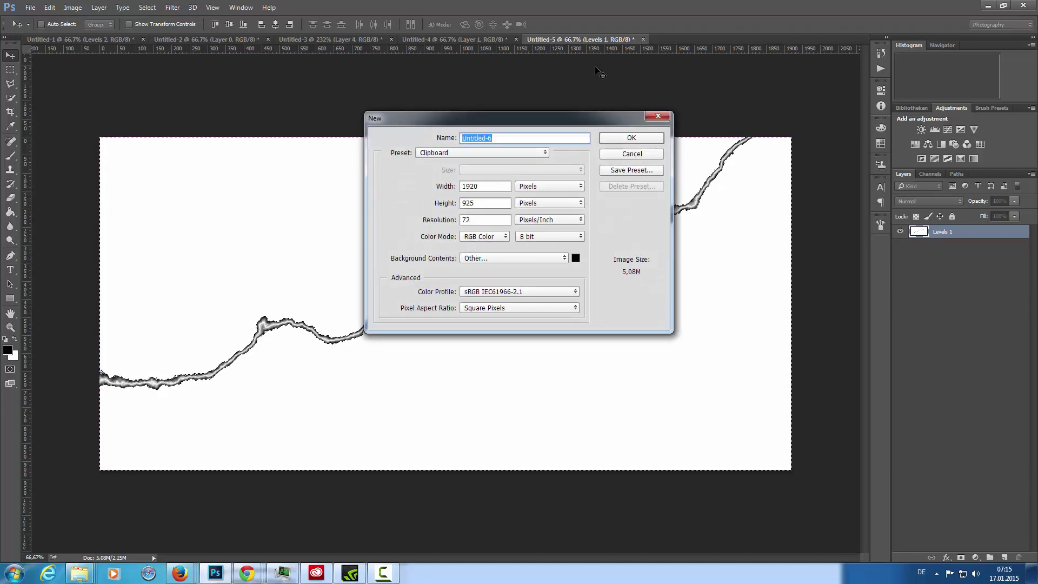
key("Return")
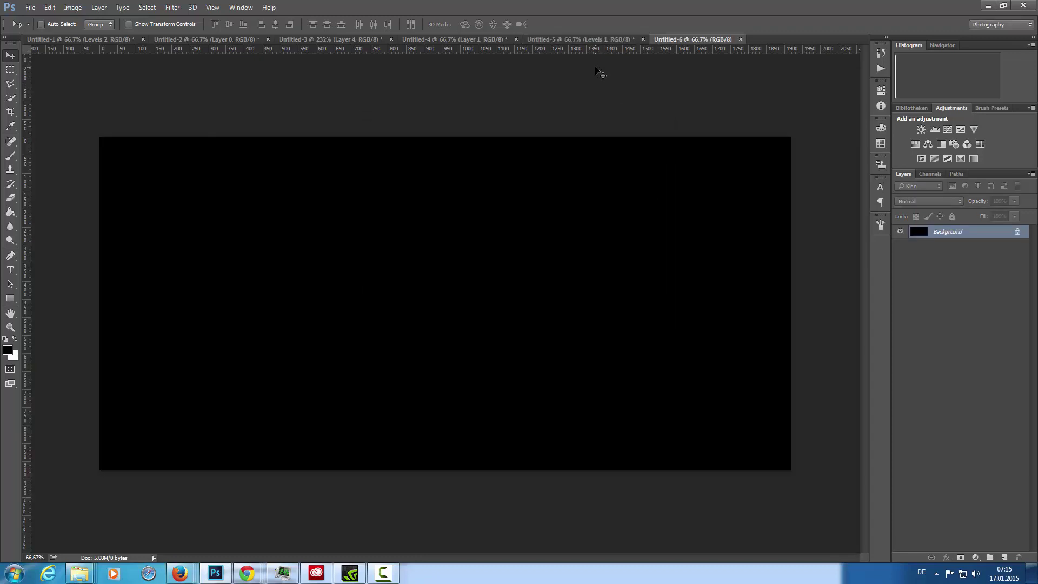
key("ctrl+v")
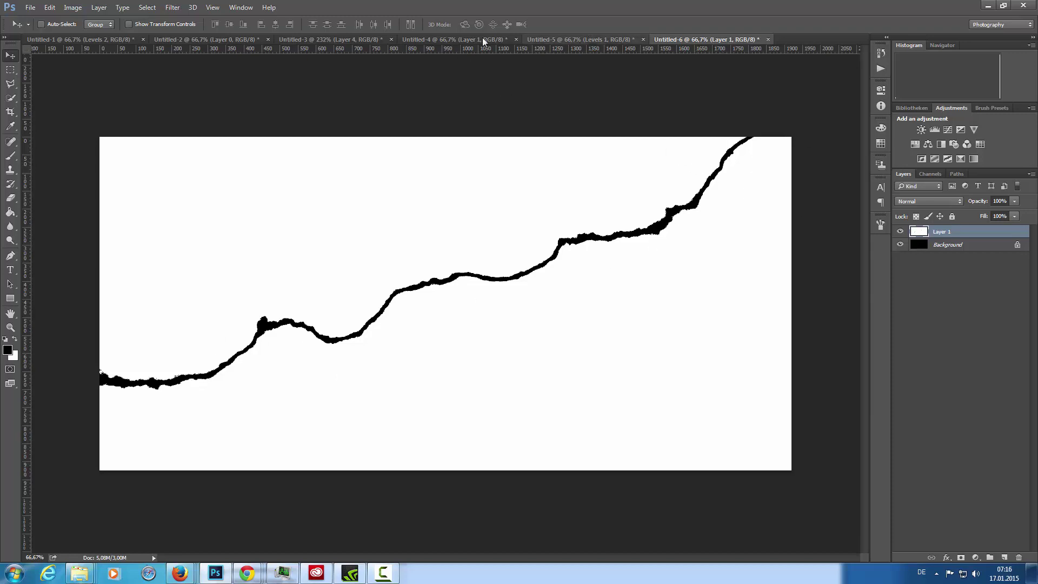
Define the jagged line from Untitled-6 as a brush preset named 'Lightning 3'
left_click(49, 8)
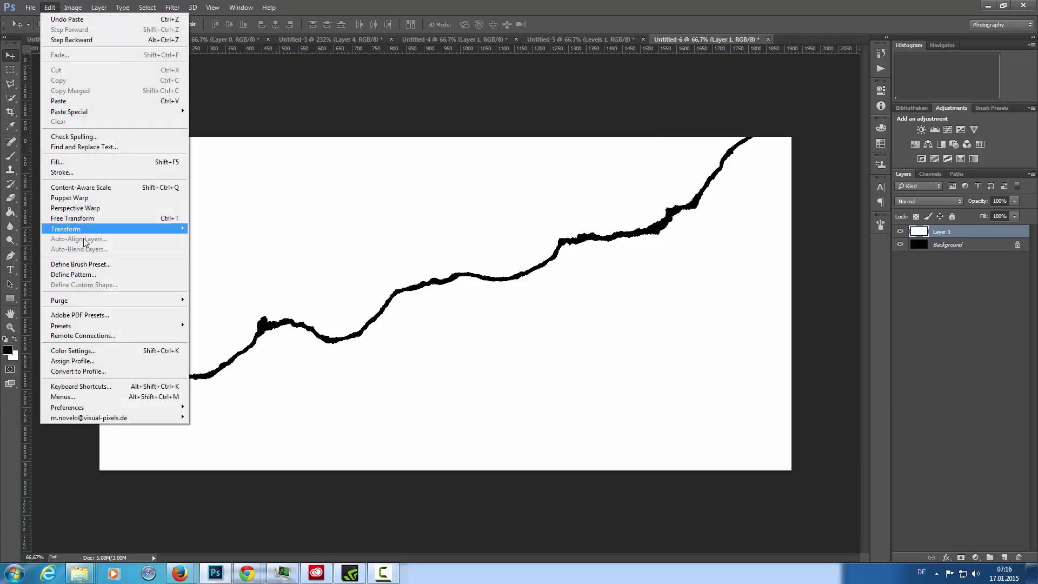
left_click(89, 266)
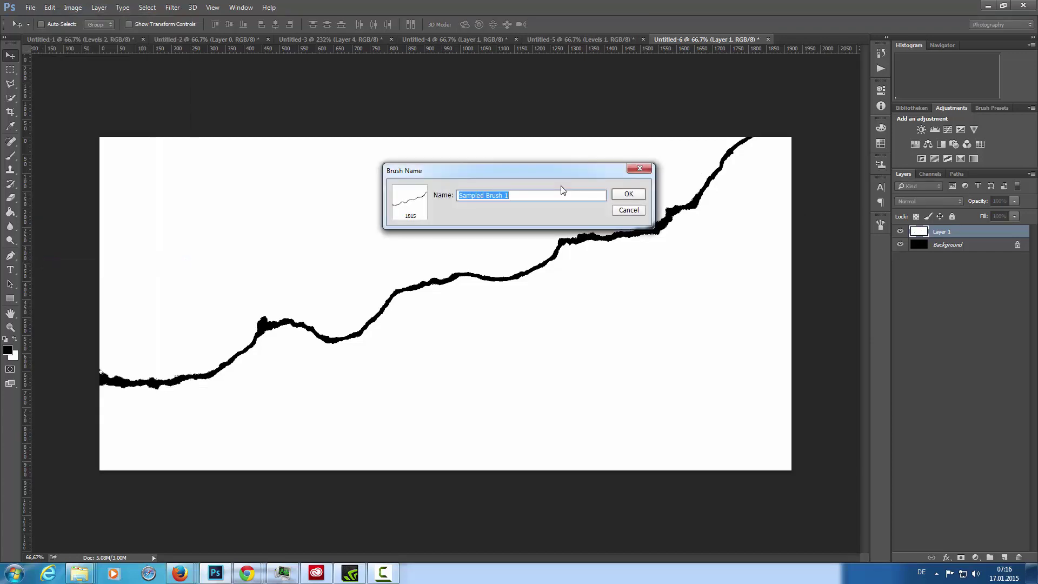
type("Lightning 3")
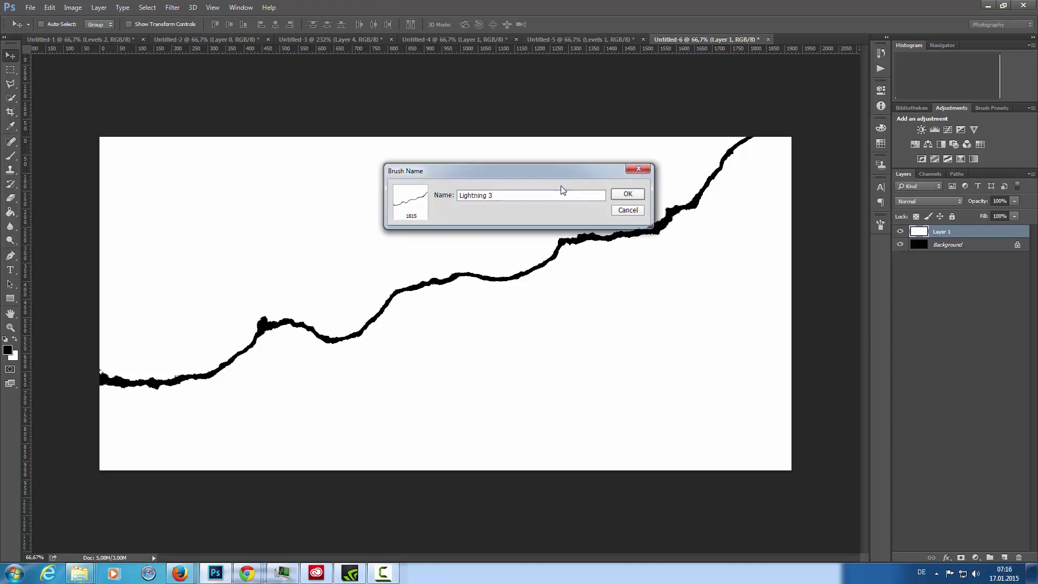
key("Return")
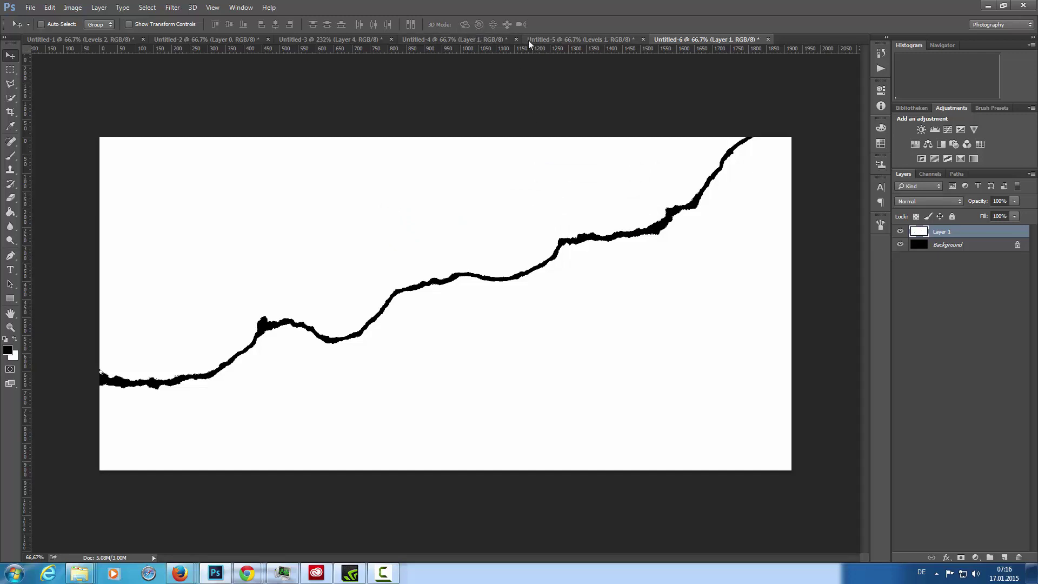
In the sunset lake photo, choose the lightning brush preset and shrink it to 200 px
left_click(462, 39)
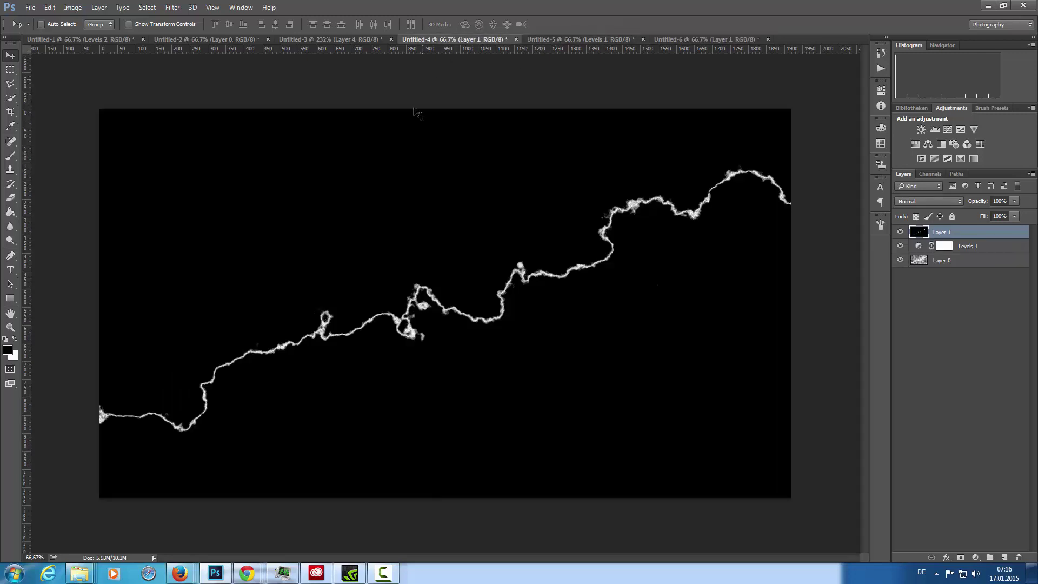
left_click(361, 39)
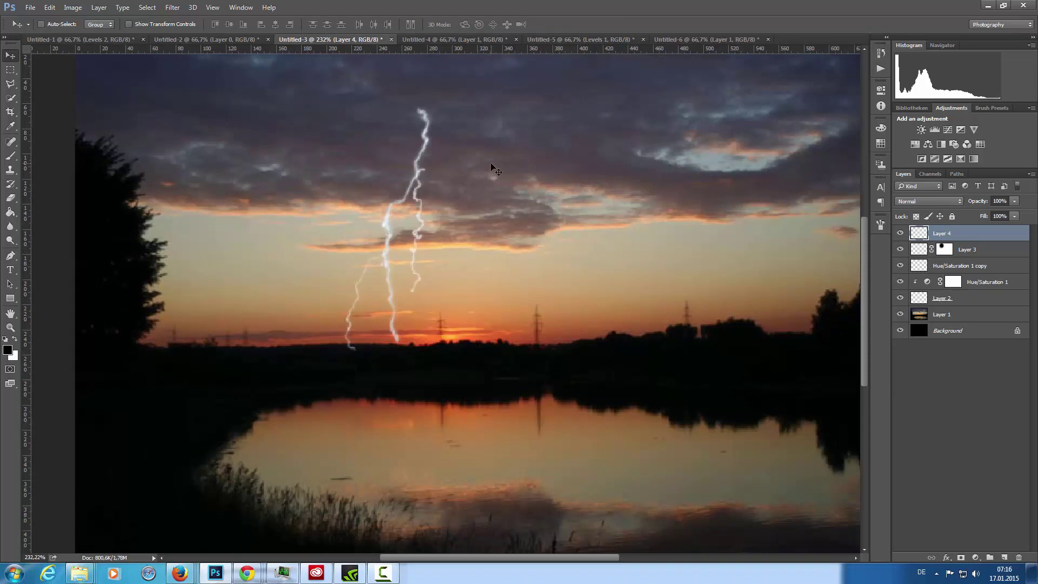
left_click(990, 108)
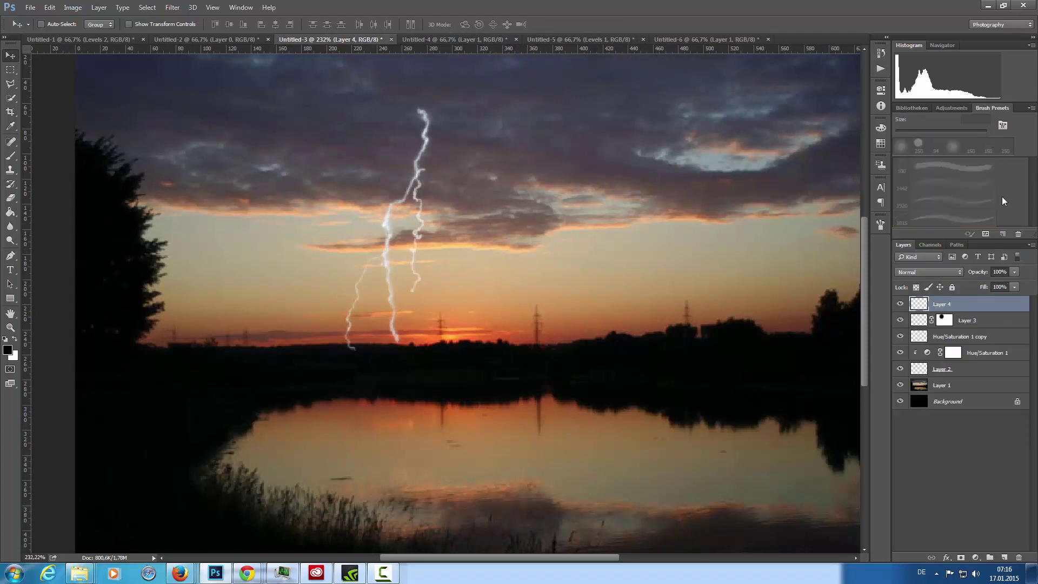
key("b")
scroll(989, 196, "down", 2)
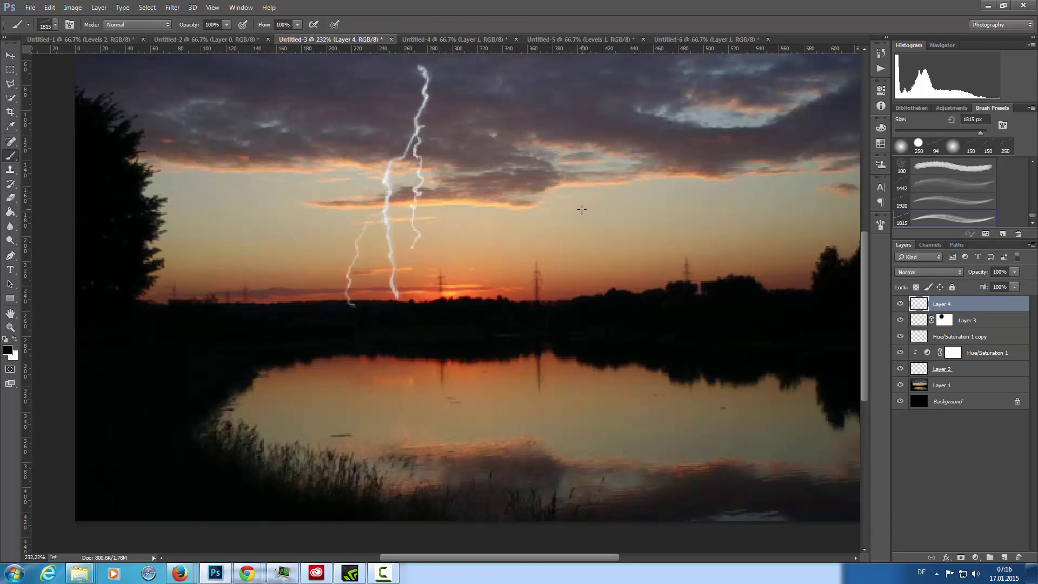
key("bracketleft")
key("bracketleft")
key("bracketleft")
key("bracketleft")
key("bracketleft")
key("bracketleft")
key("bracketleft")
key("bracketleft")
key("bracketleft")
key("bracketleft")
key("bracketleft")
key("bracketleft")
key("bracketleft")
key("bracketleft")
key("bracketleft")
key("bracketleft")
key("bracketleft")
On new Layer 5, stamp a white 150 px lightning bolt right of the existing bolts
left_click(1003, 557)
key("x")
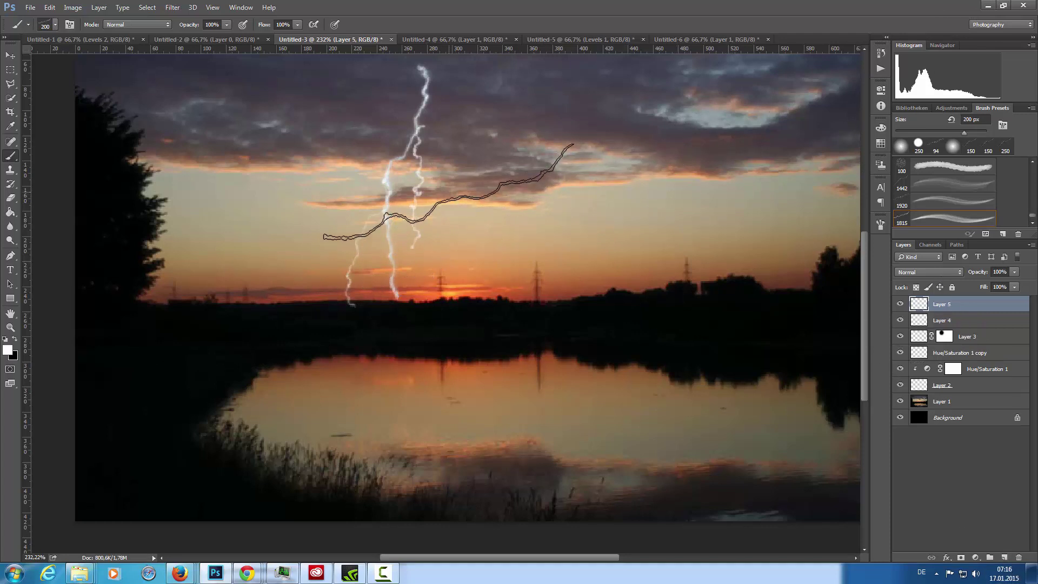
right_click(486, 133)
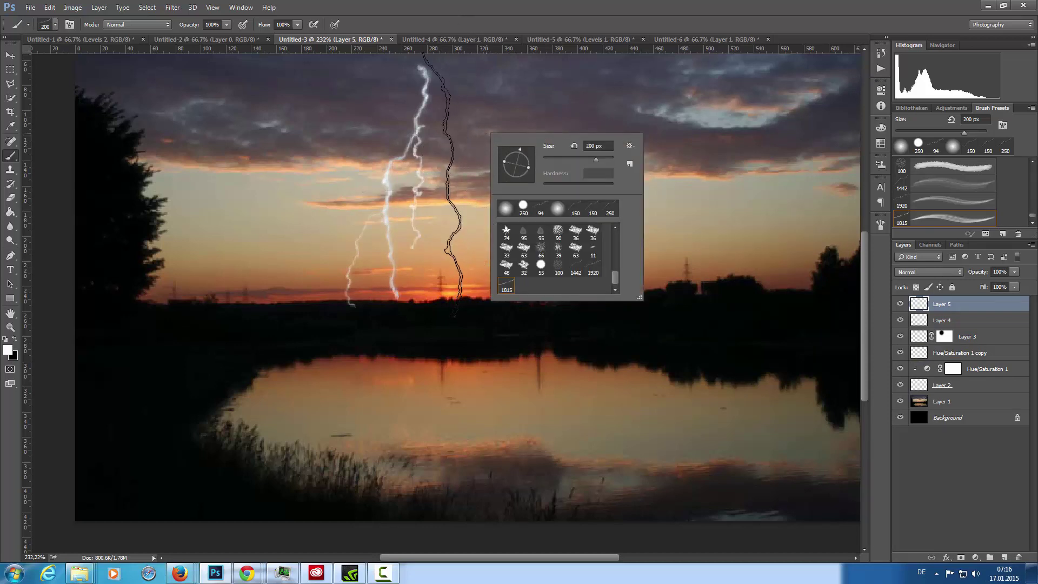
left_click(546, 19)
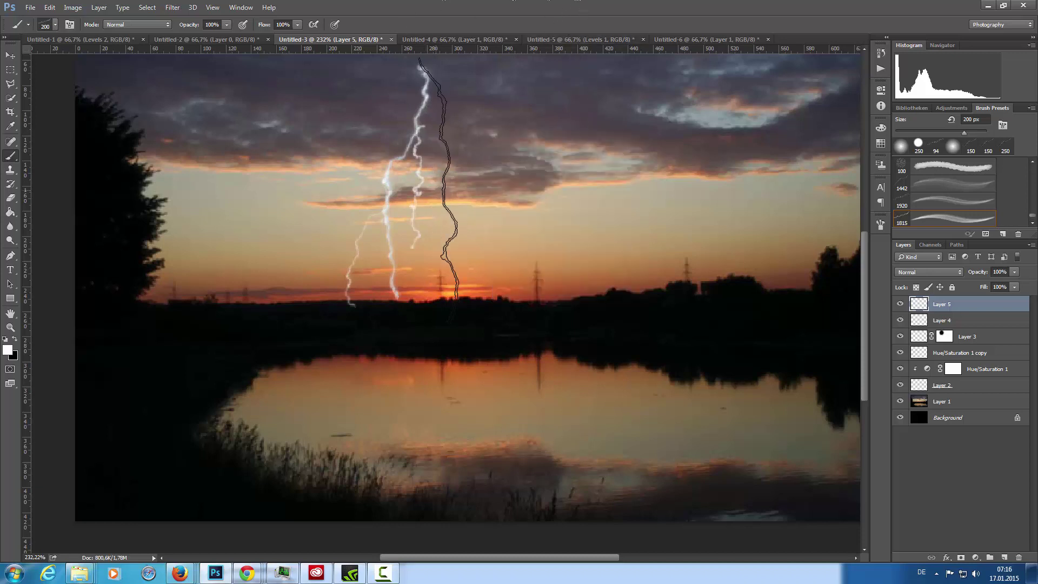
key("bracketleft")
key("bracketleft")
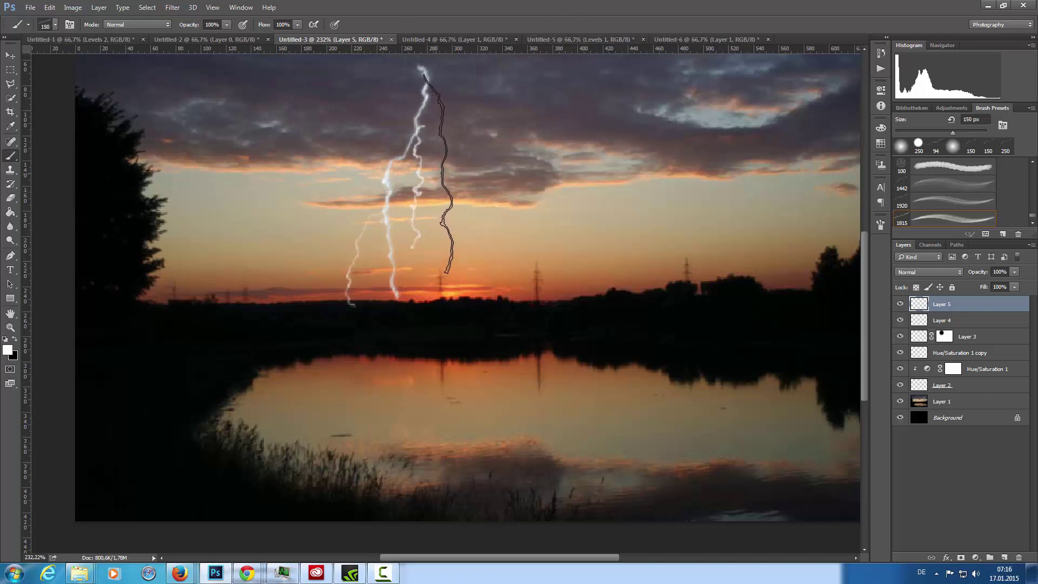
left_click(437, 170)
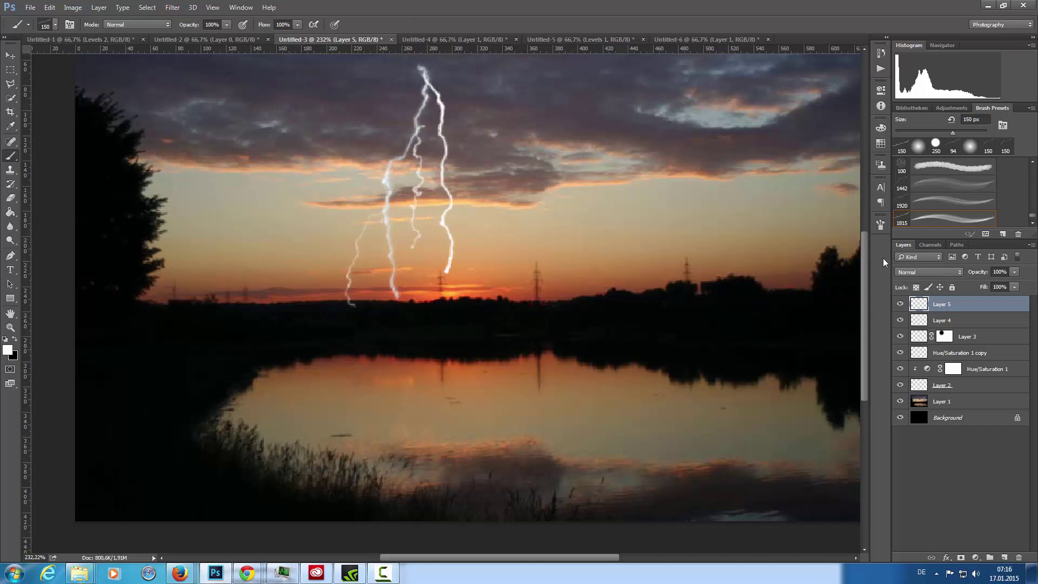
left_click(970, 355)
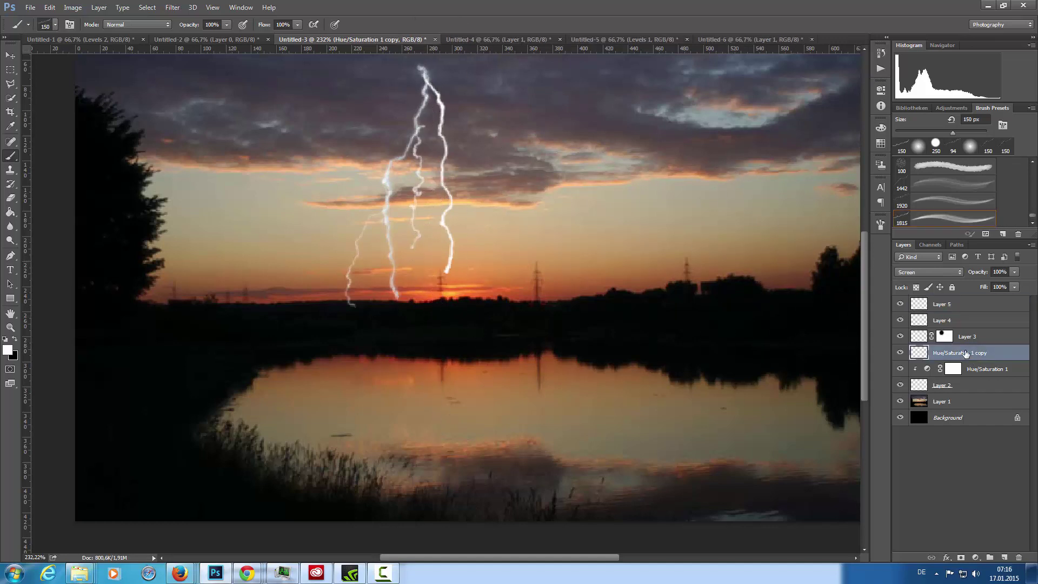
Clip a colorized Hue/Saturation layer to Layer 5 at Hue 213, Saturation 48, Lightness -7
left_click(972, 304)
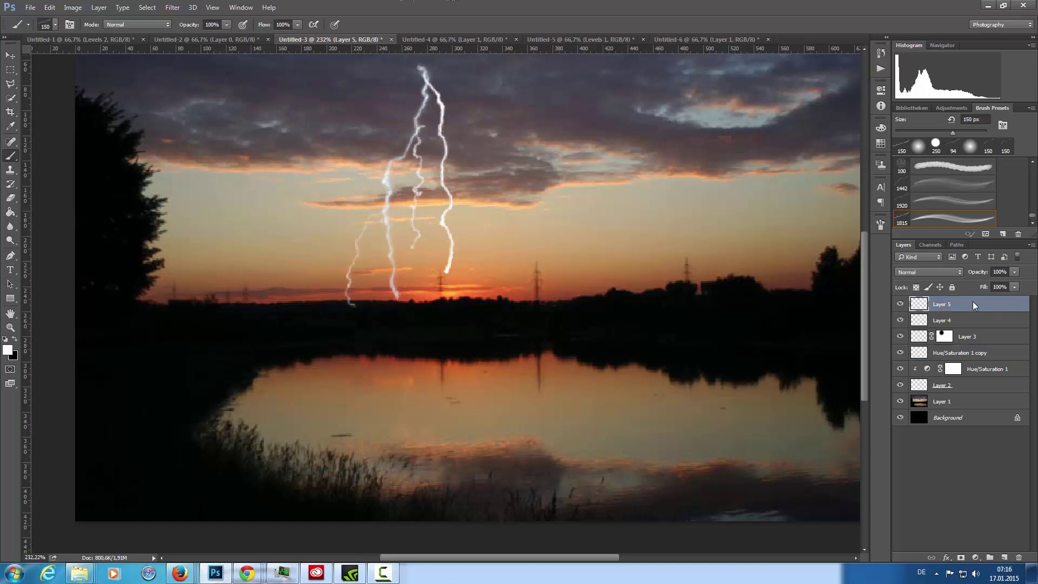
left_click(950, 108)
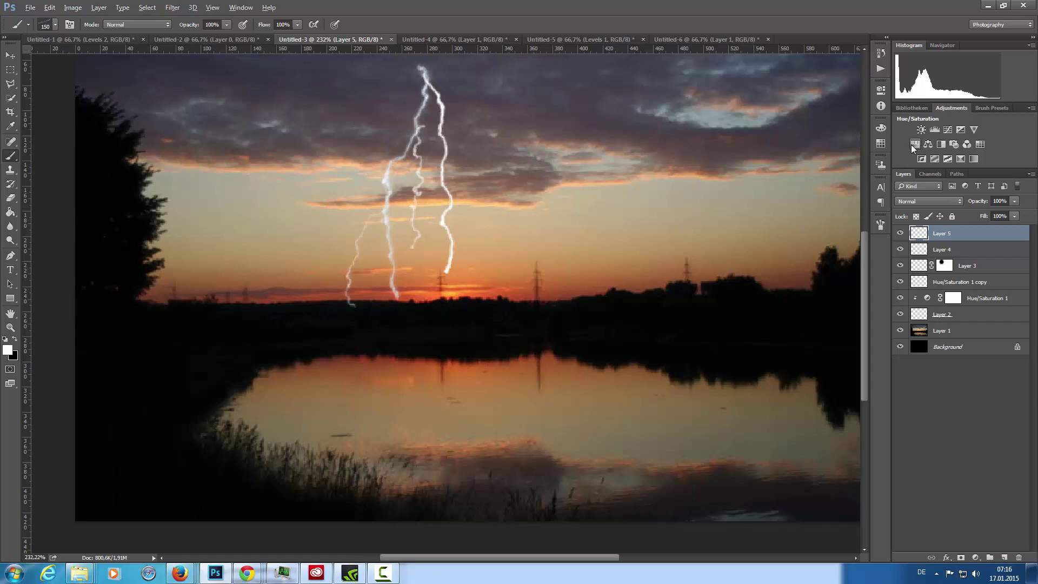
left_click(910, 145, "alt")
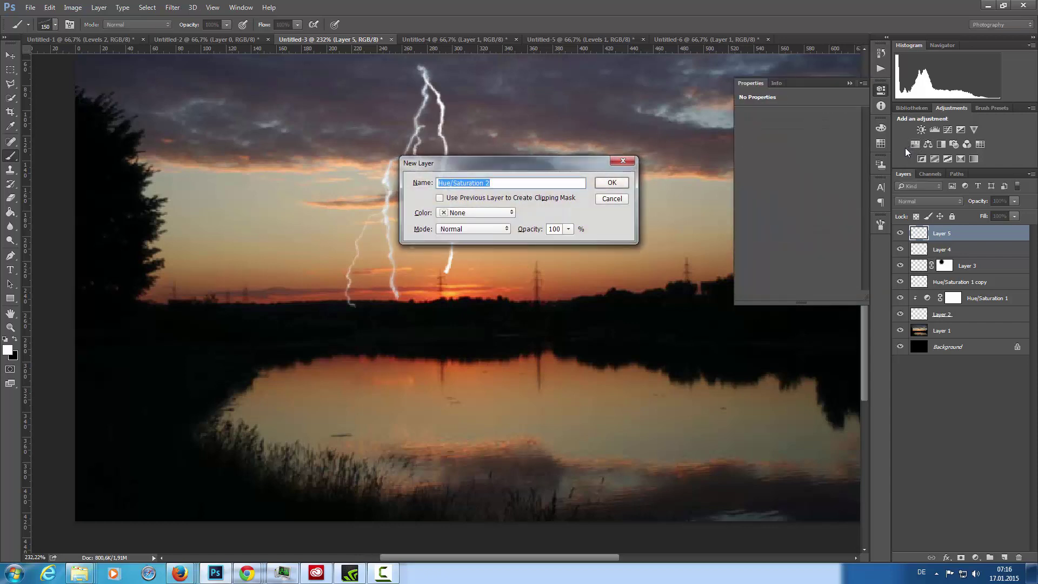
left_click(500, 198)
left_click(605, 183)
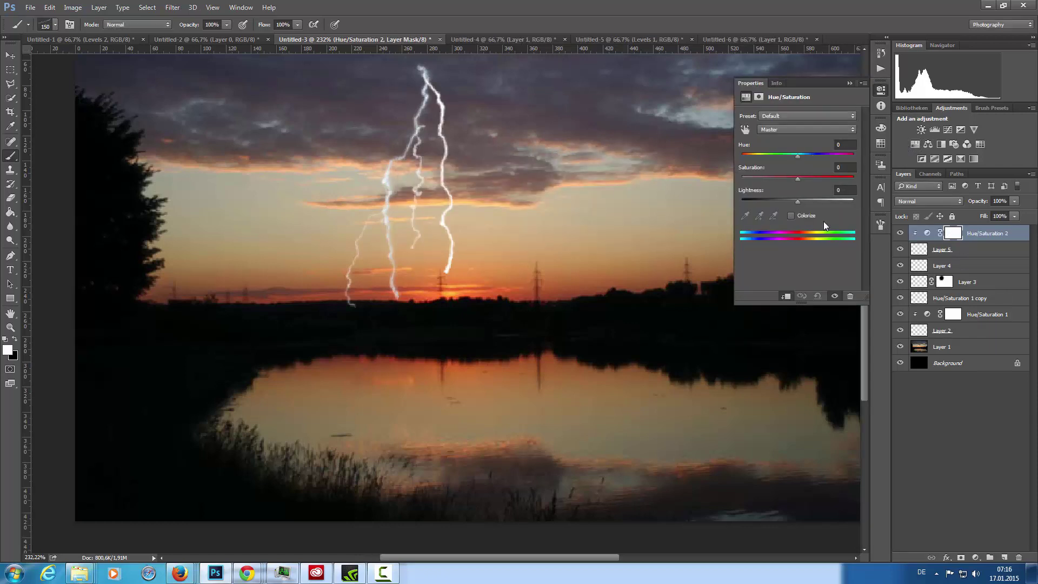
left_click(792, 216)
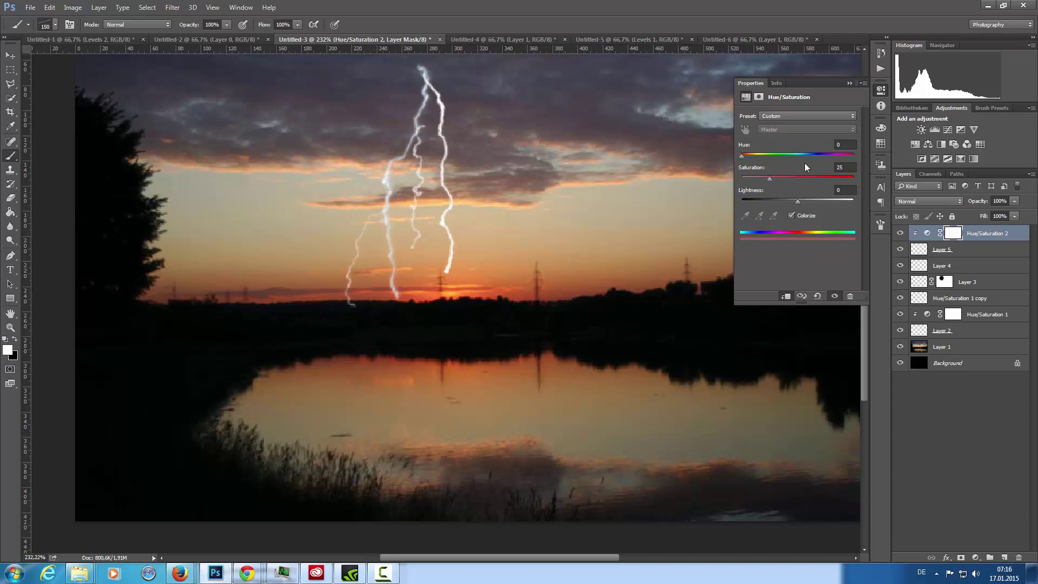
left_click_drag(790, 199, 787, 201)
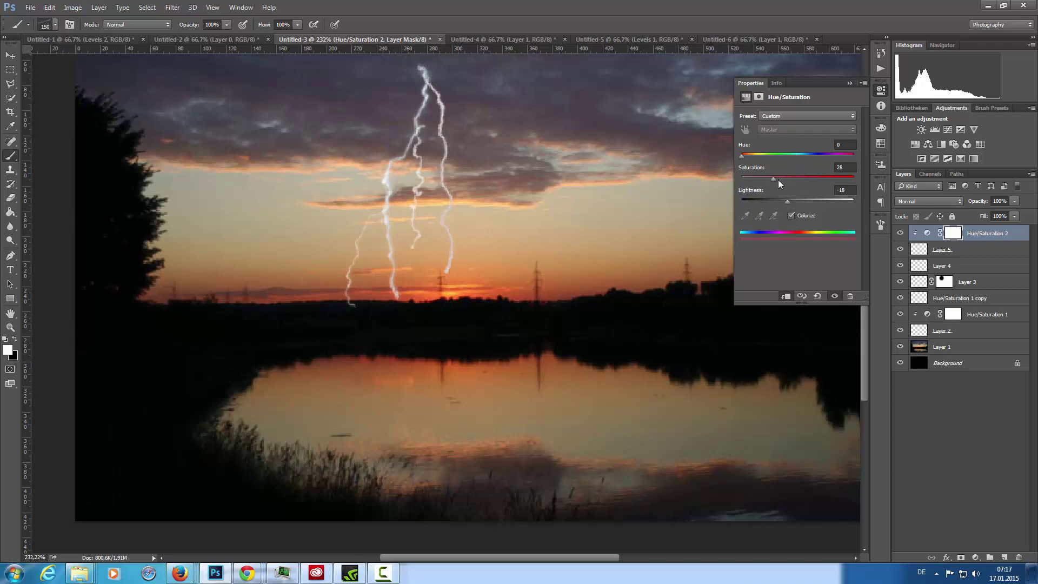
left_click_drag(796, 155, 807, 158)
left_click_drag(790, 200, 793, 199)
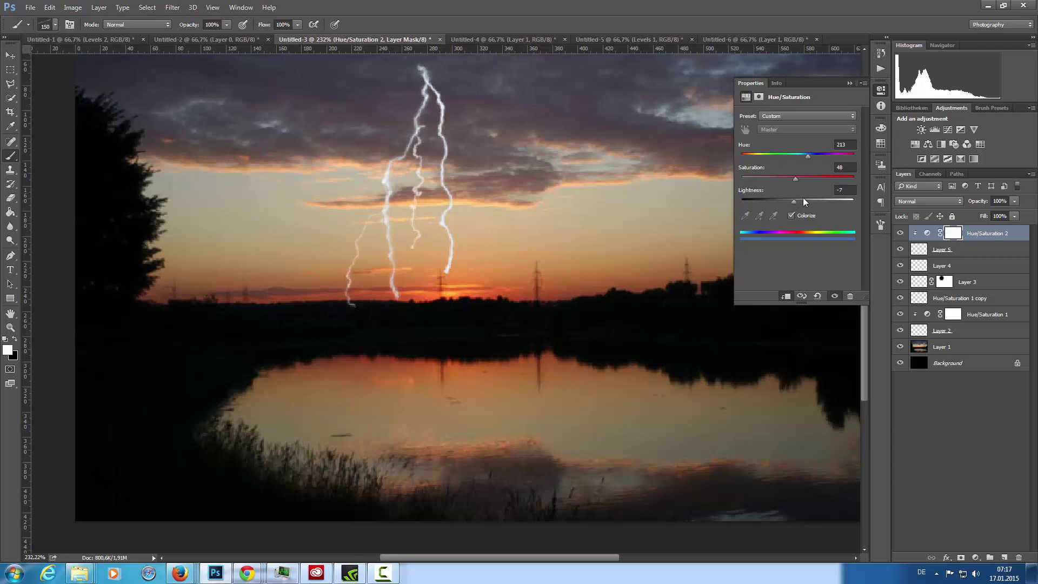